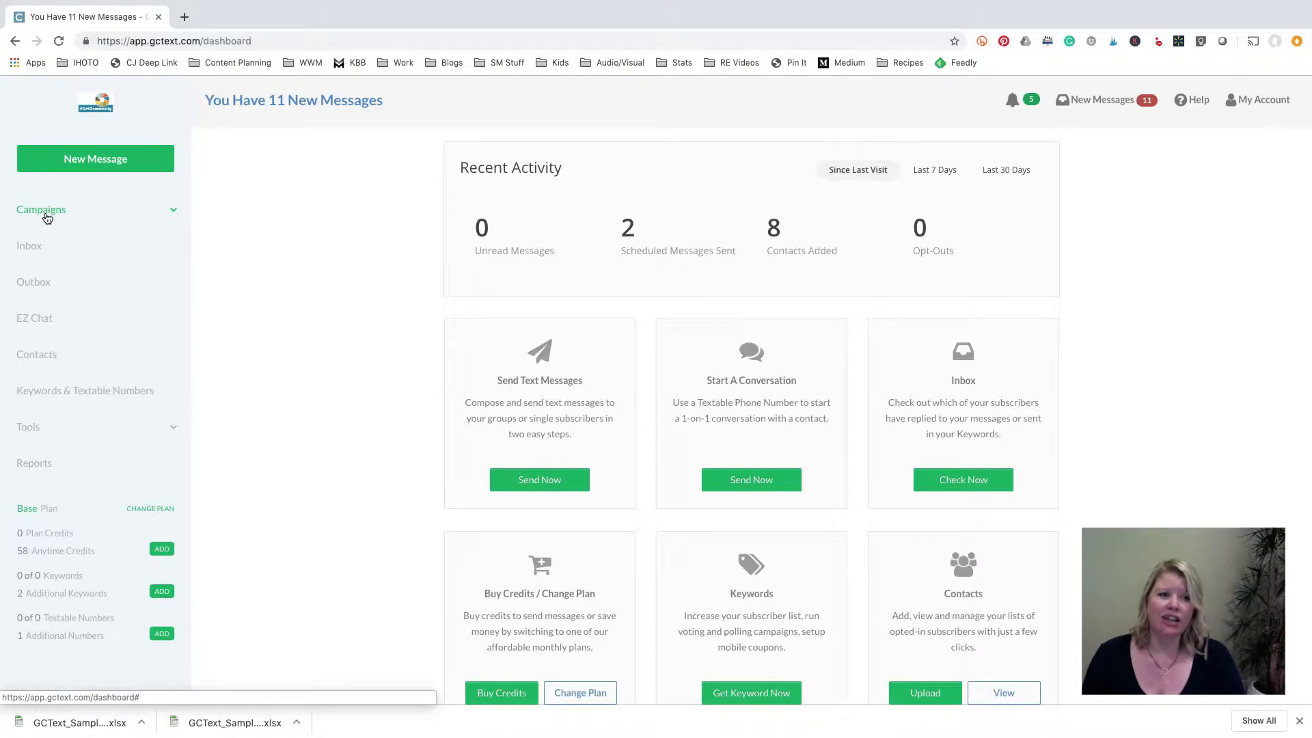
Start a new drip campaign and name it Homebuyer 101.
click(173, 211)
click(68, 243)
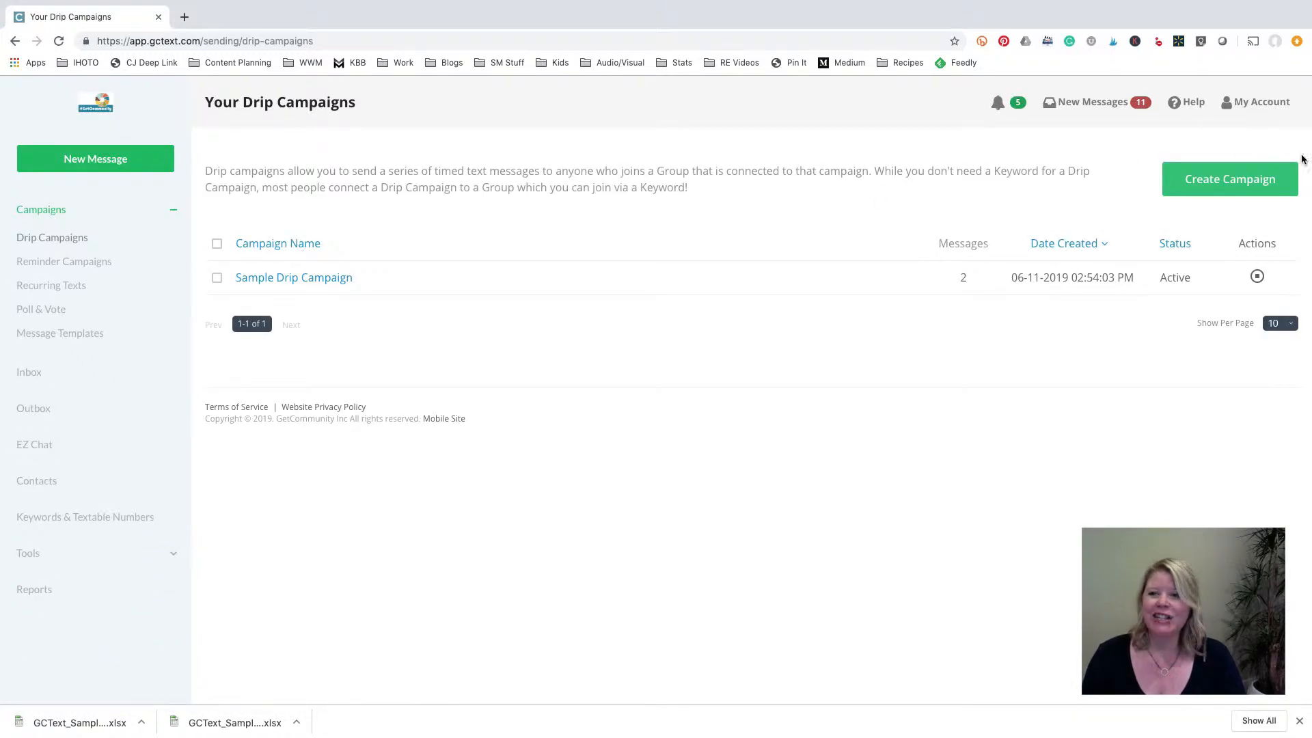
click(1225, 185)
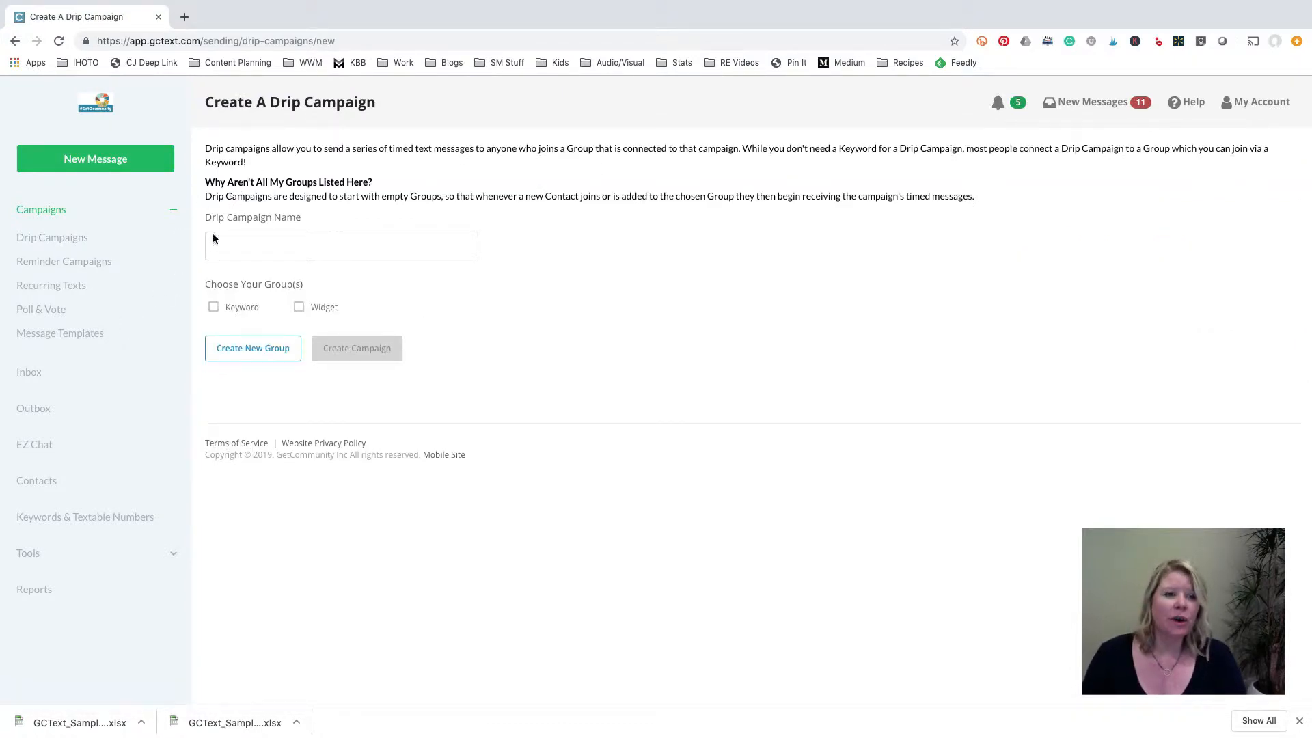
click(237, 247)
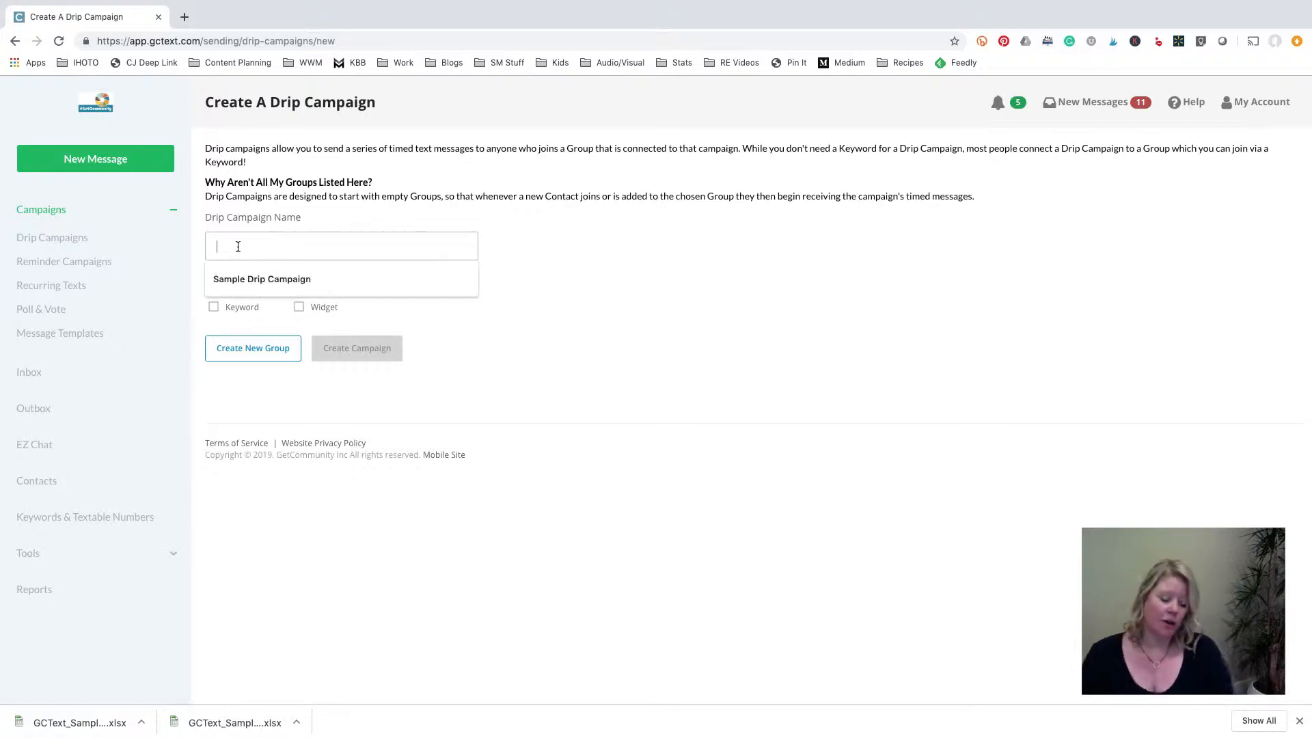
text(Homeb)
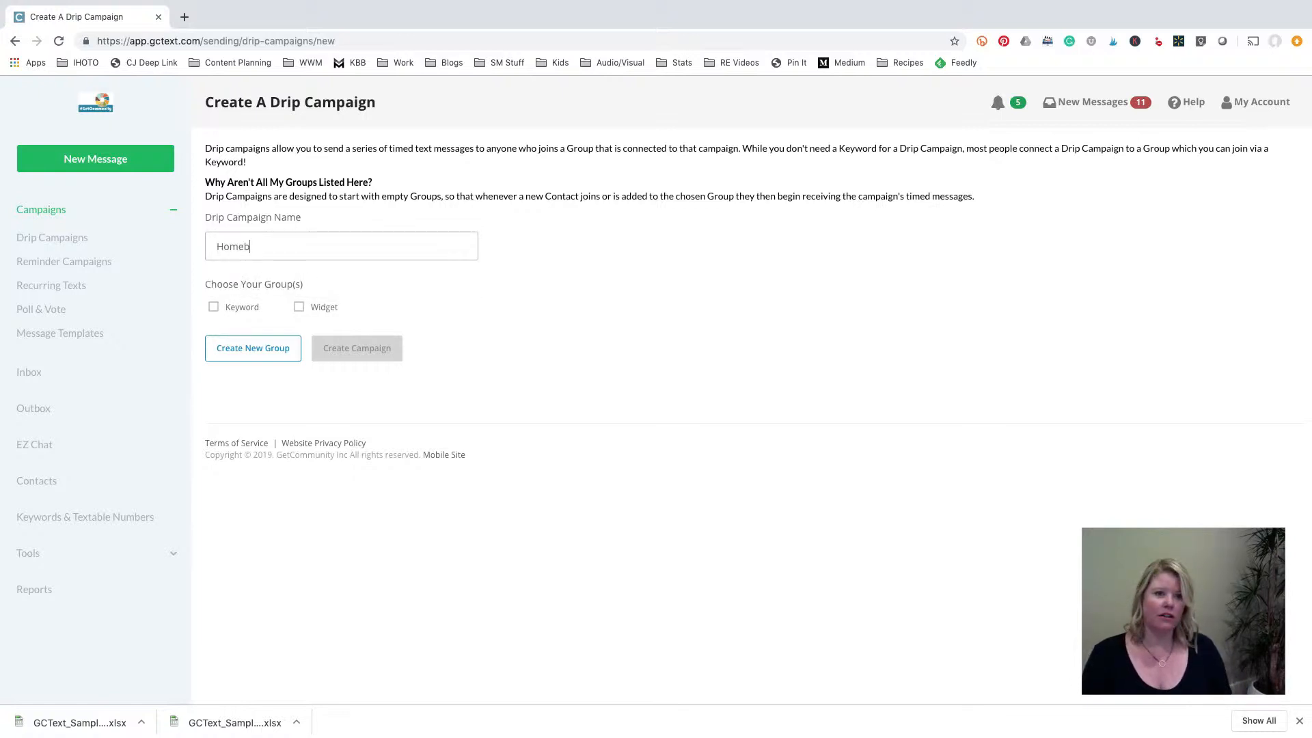
text(uyer 101)
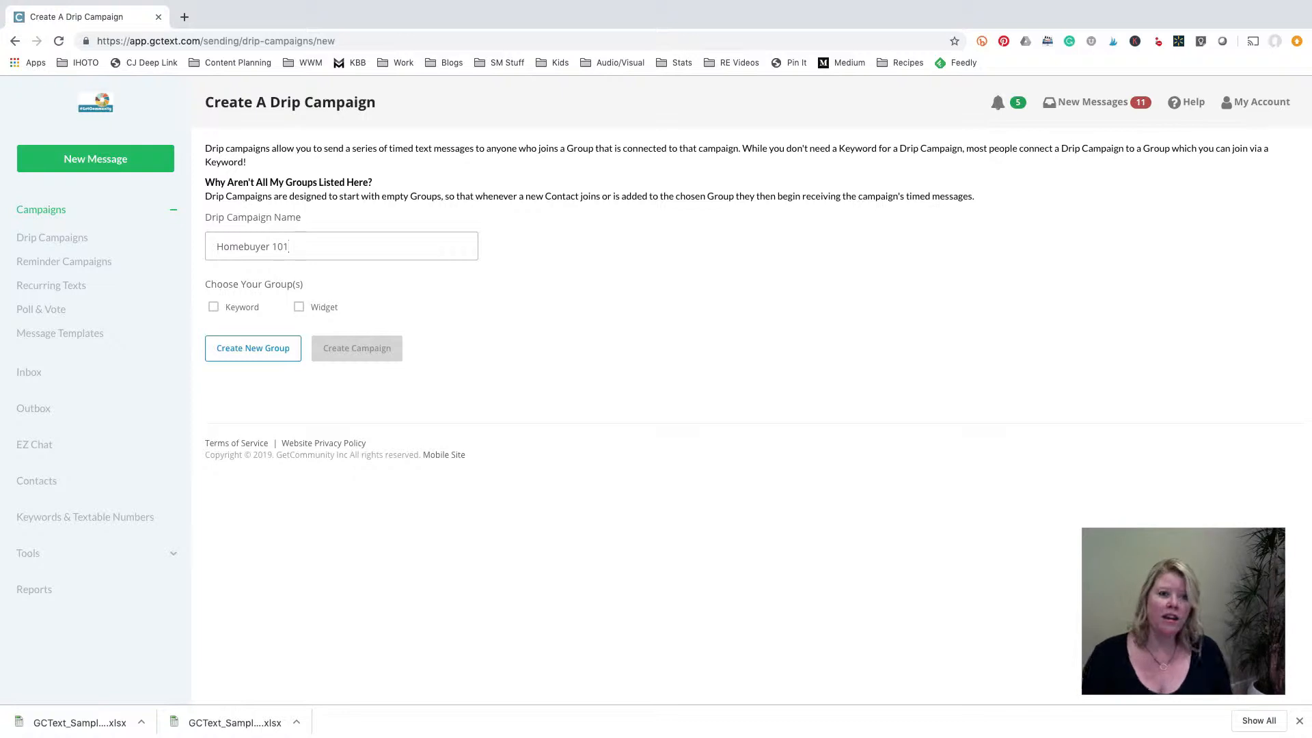
click(266, 287)
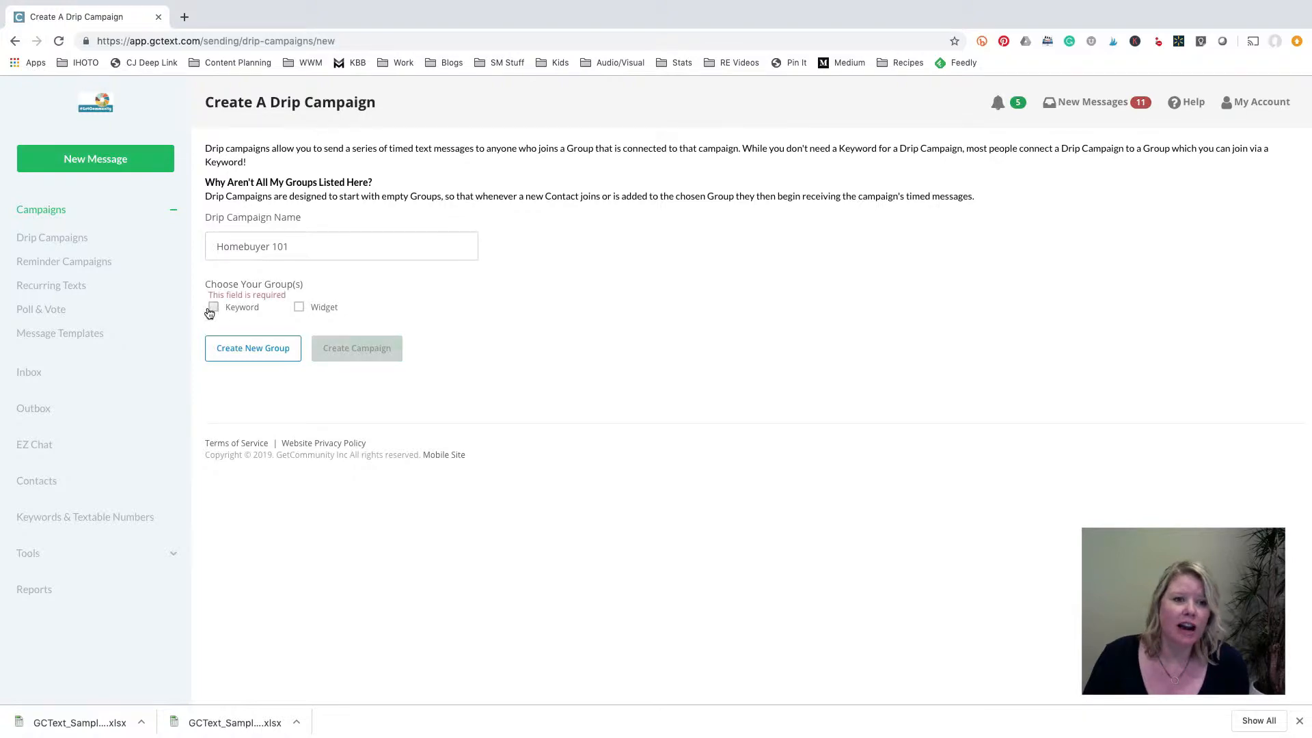
Create a new group named Homebuyers for the drip campaign, and create the campaign with that group selected.
click(246, 350)
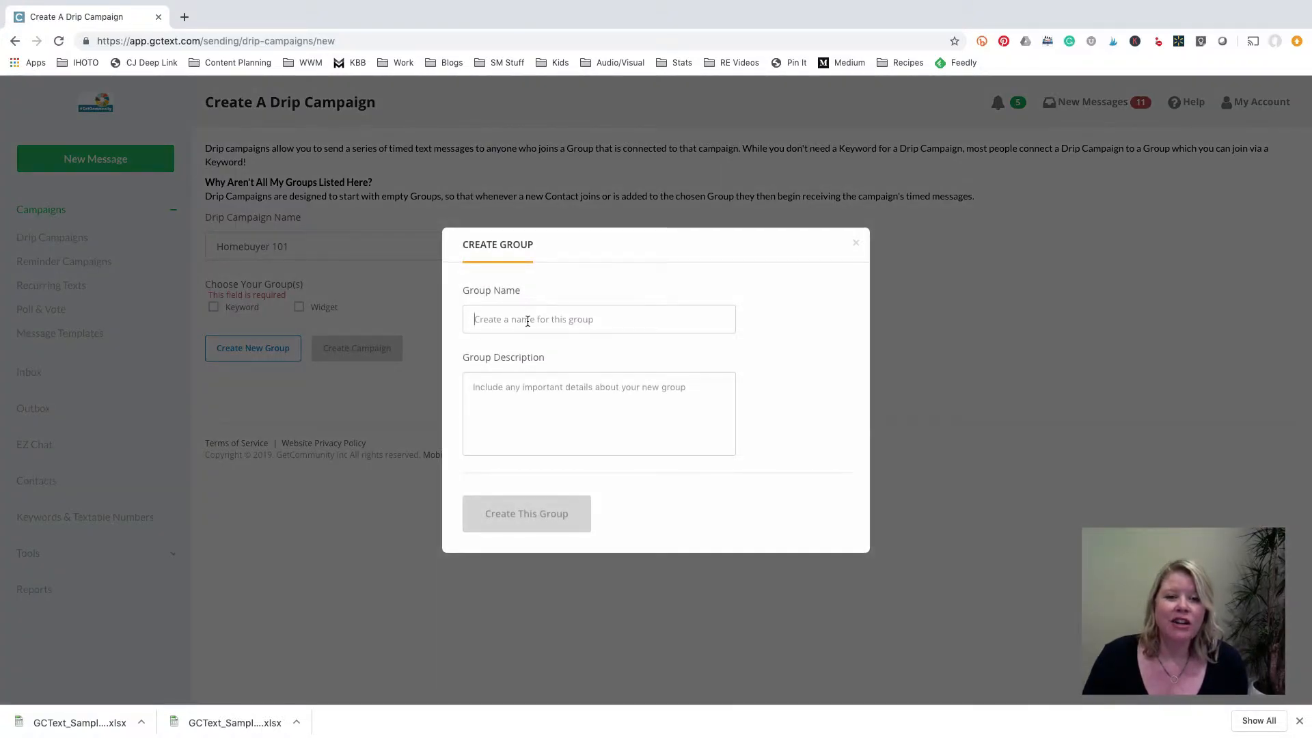
click(527, 321)
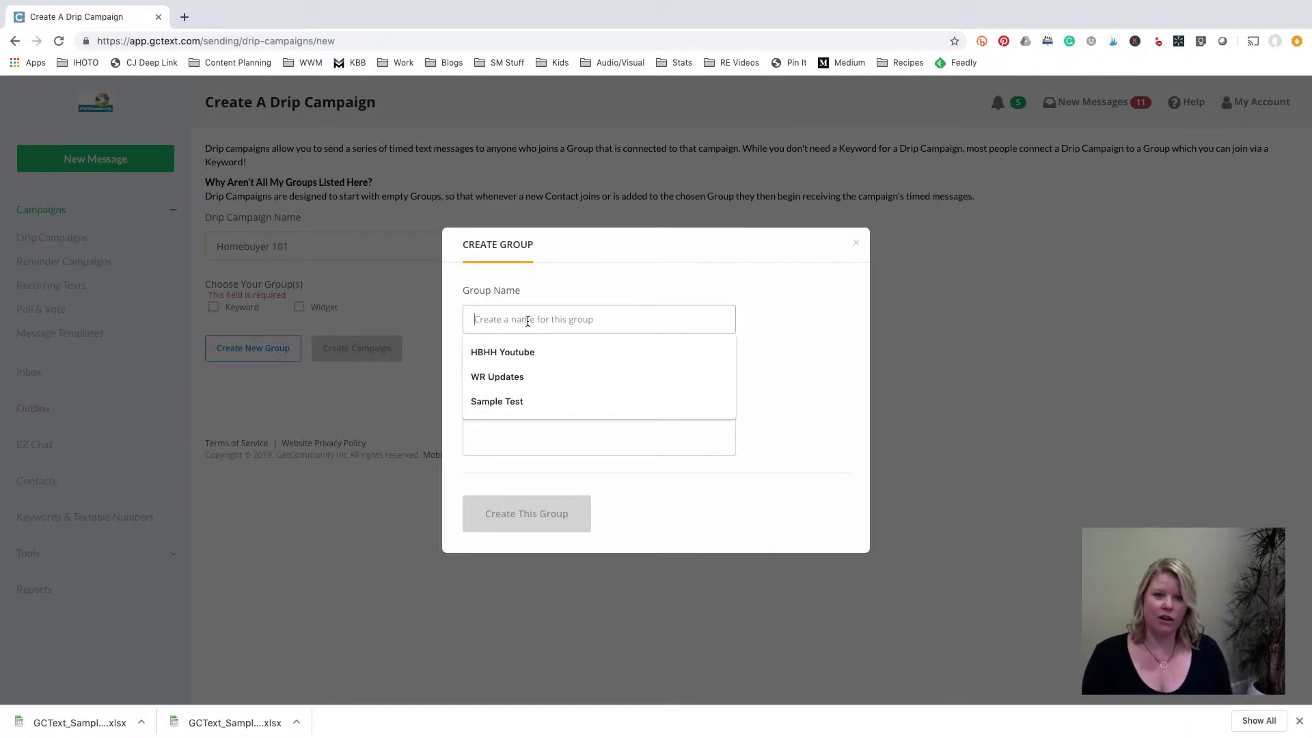
text(Homebuyer)
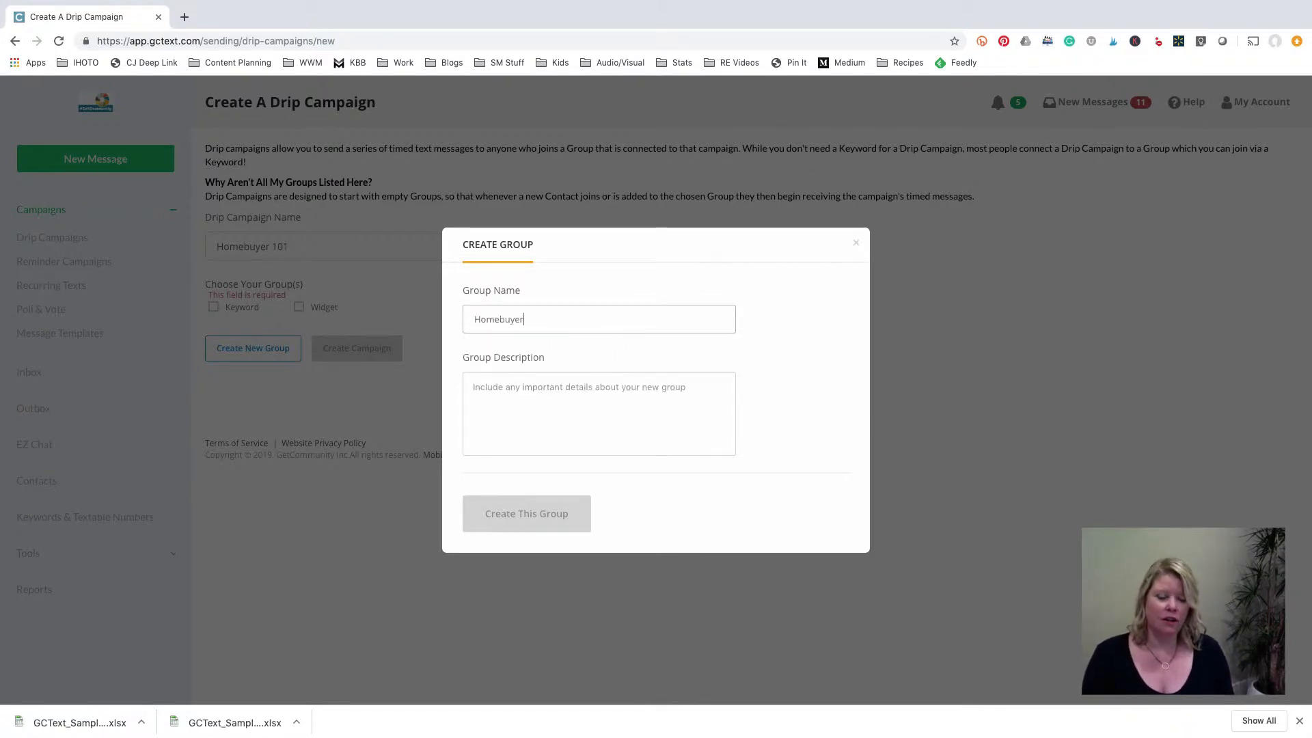
text( 10)
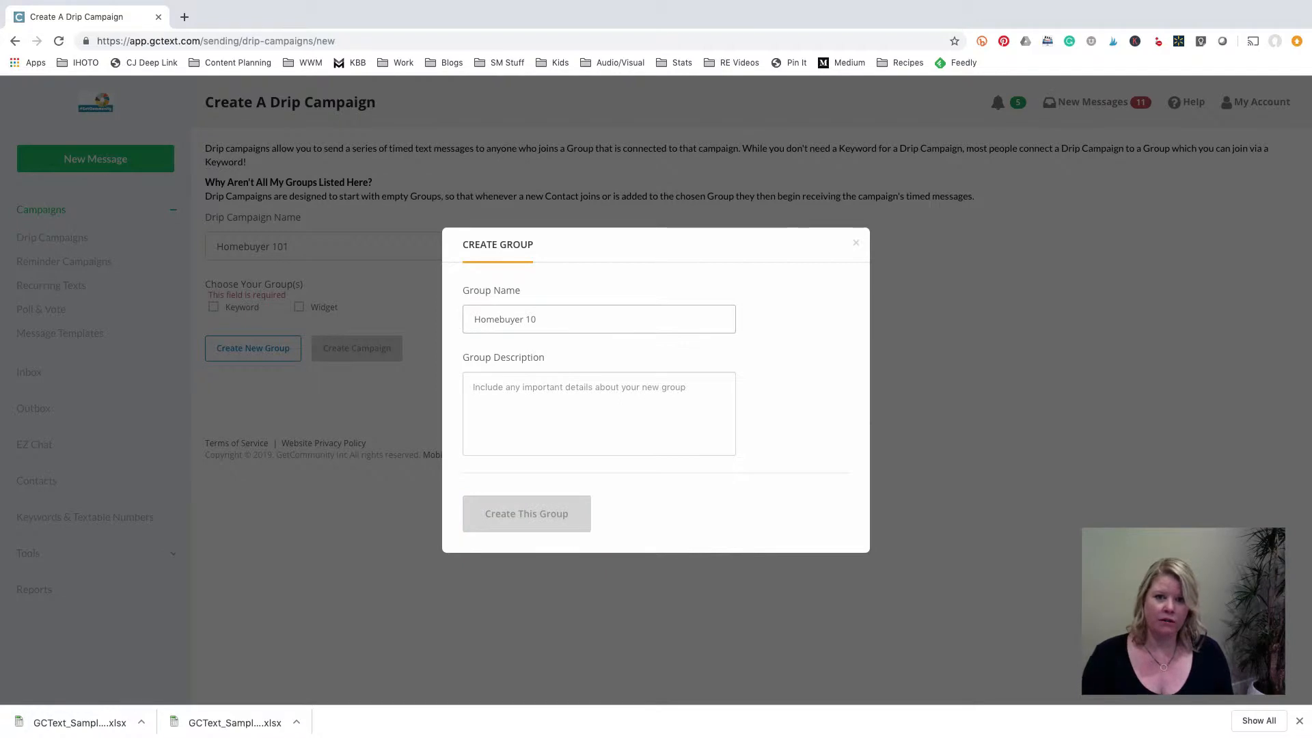
key(BackSpace)
key(BackSpace)
key(BackSpace)
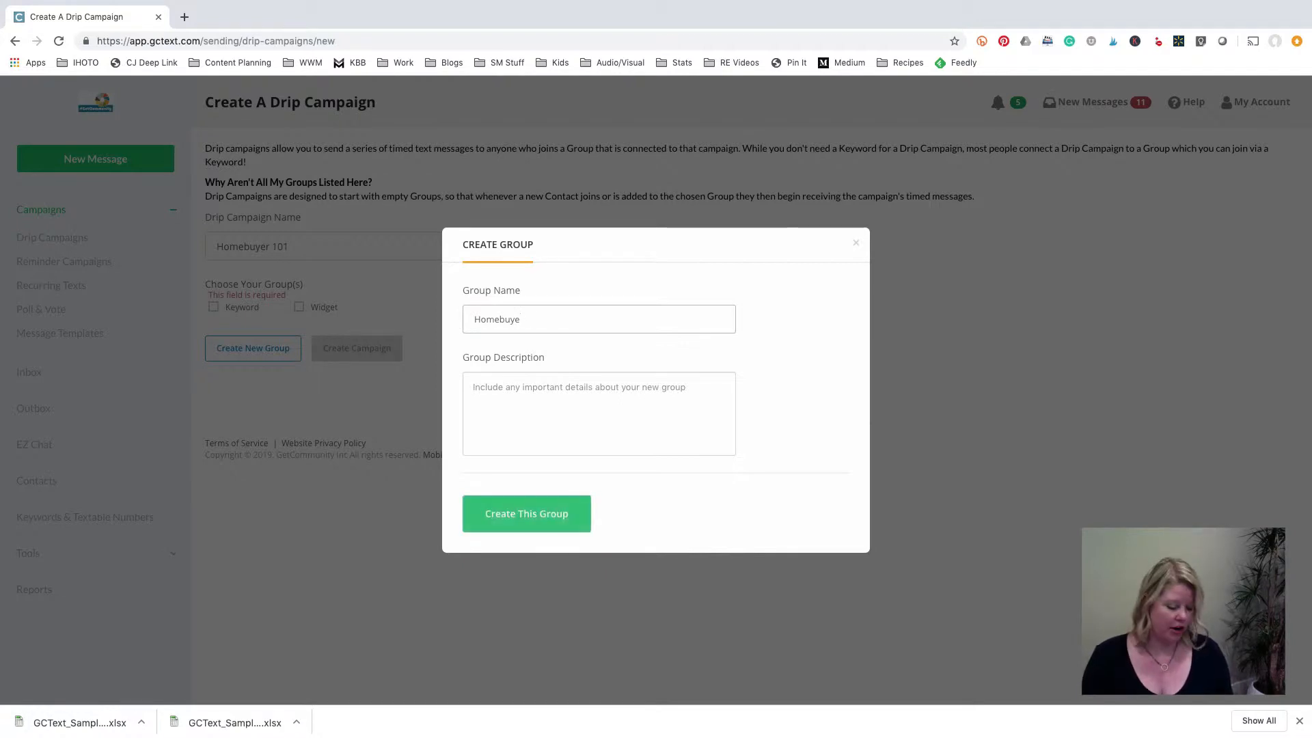
text(rs)
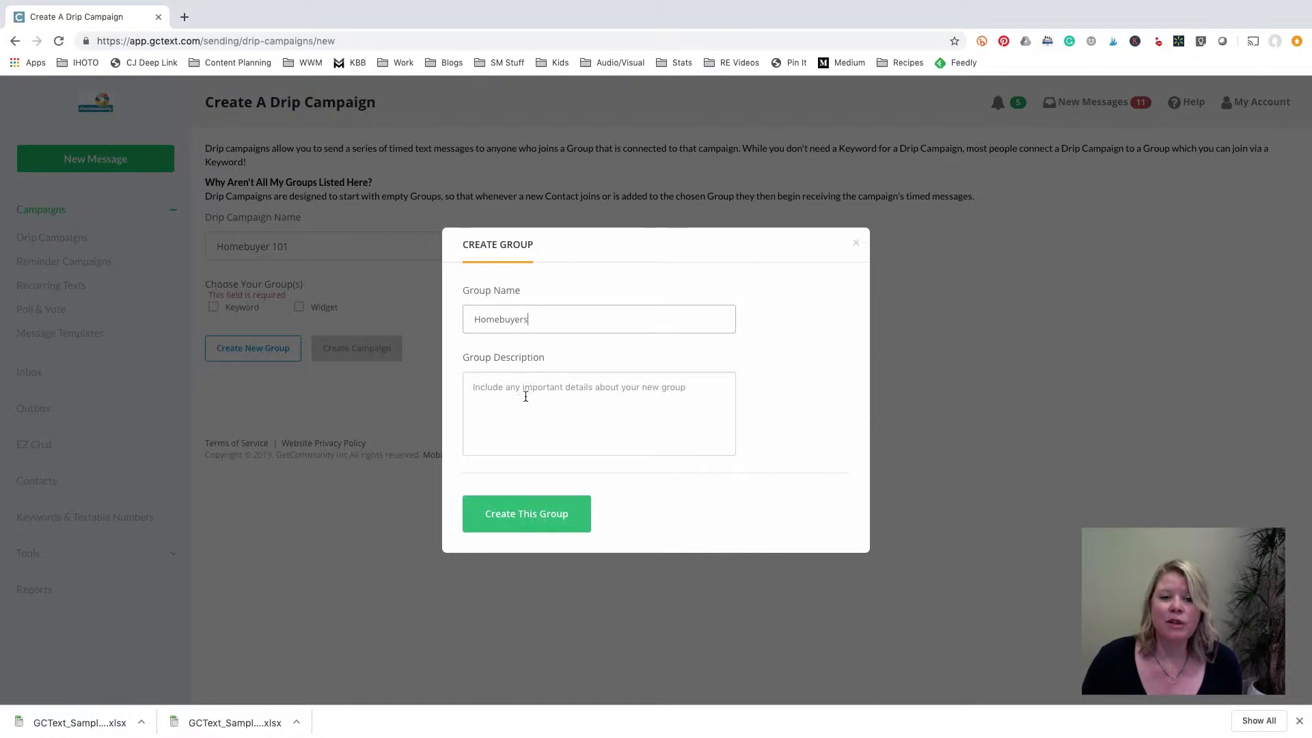
click(553, 521)
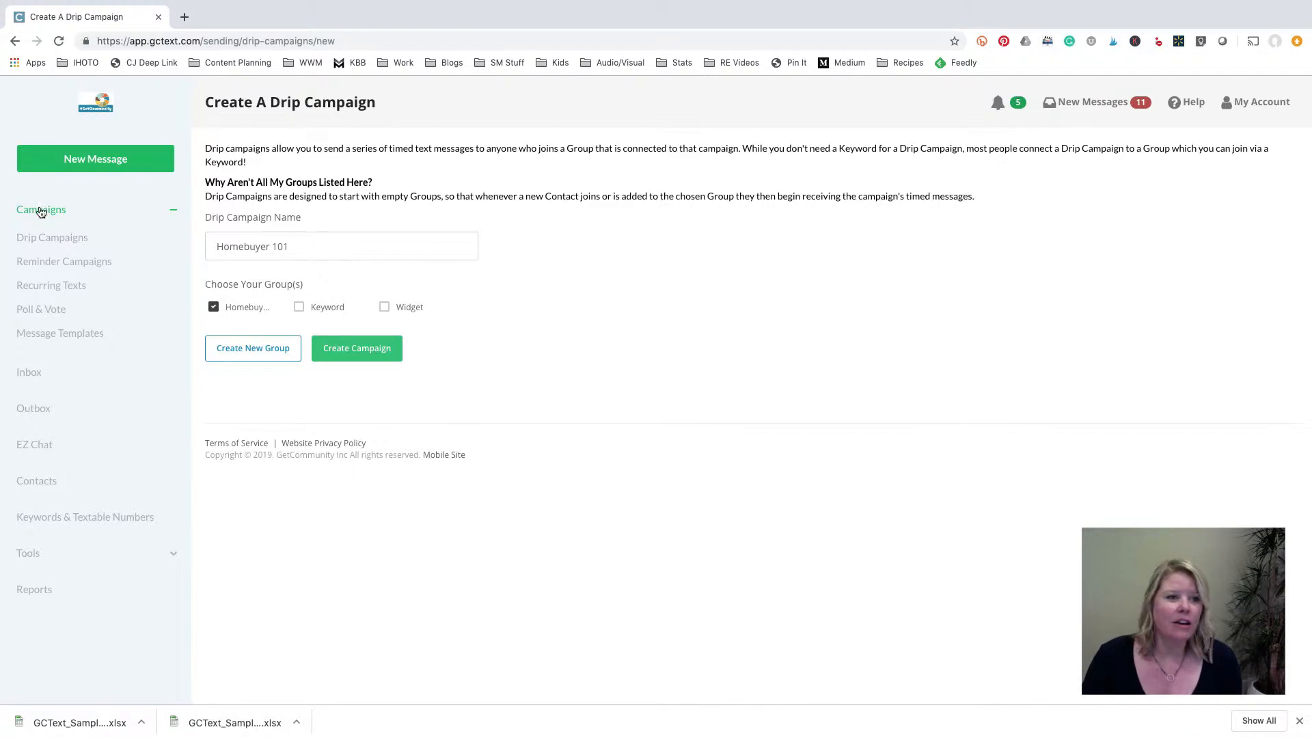
click(360, 351)
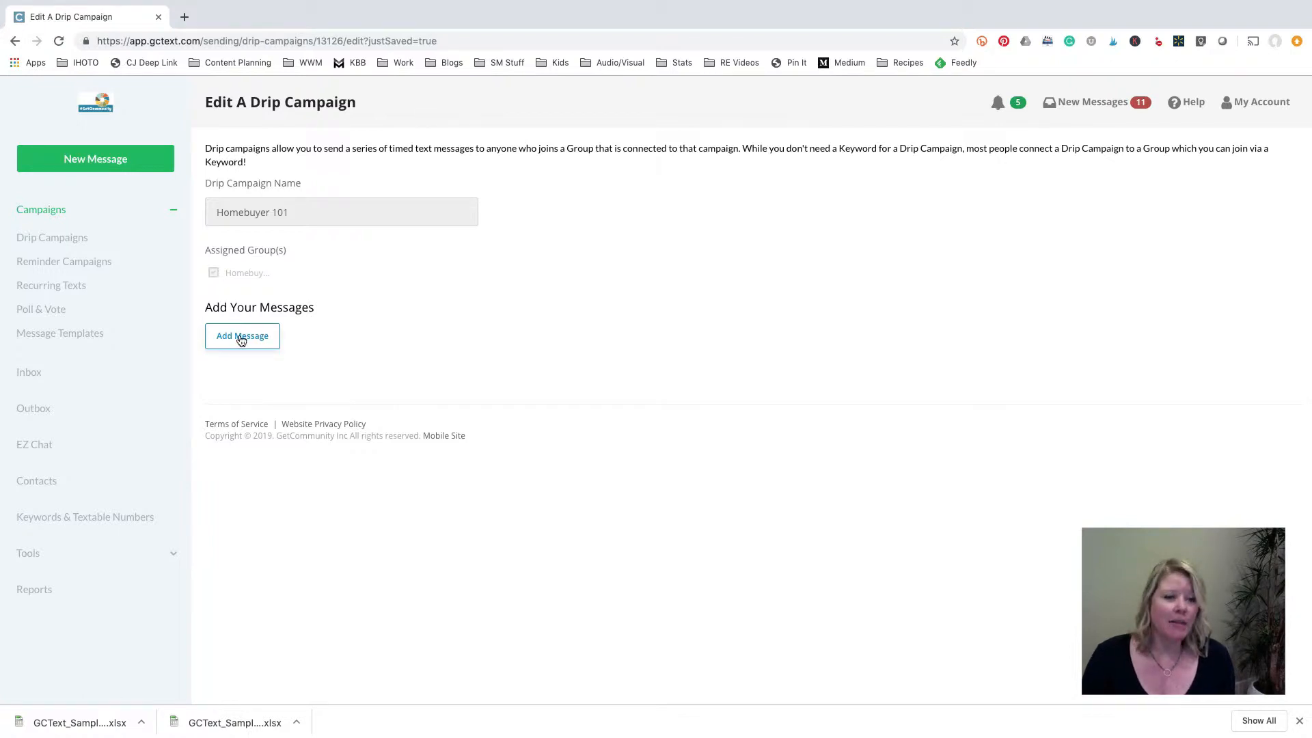
Return to the list of drip campaigns and open the existing Sample Drip Campaign.
click(32, 216)
click(171, 212)
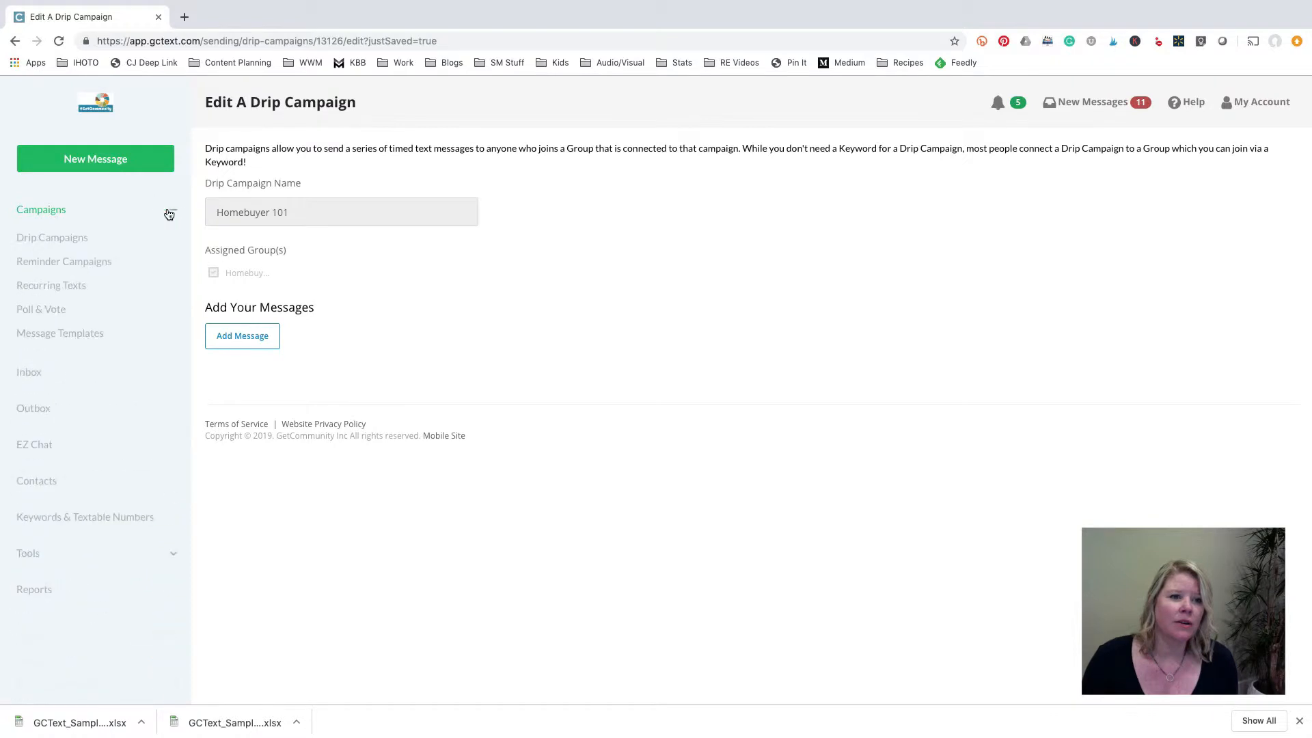
click(85, 244)
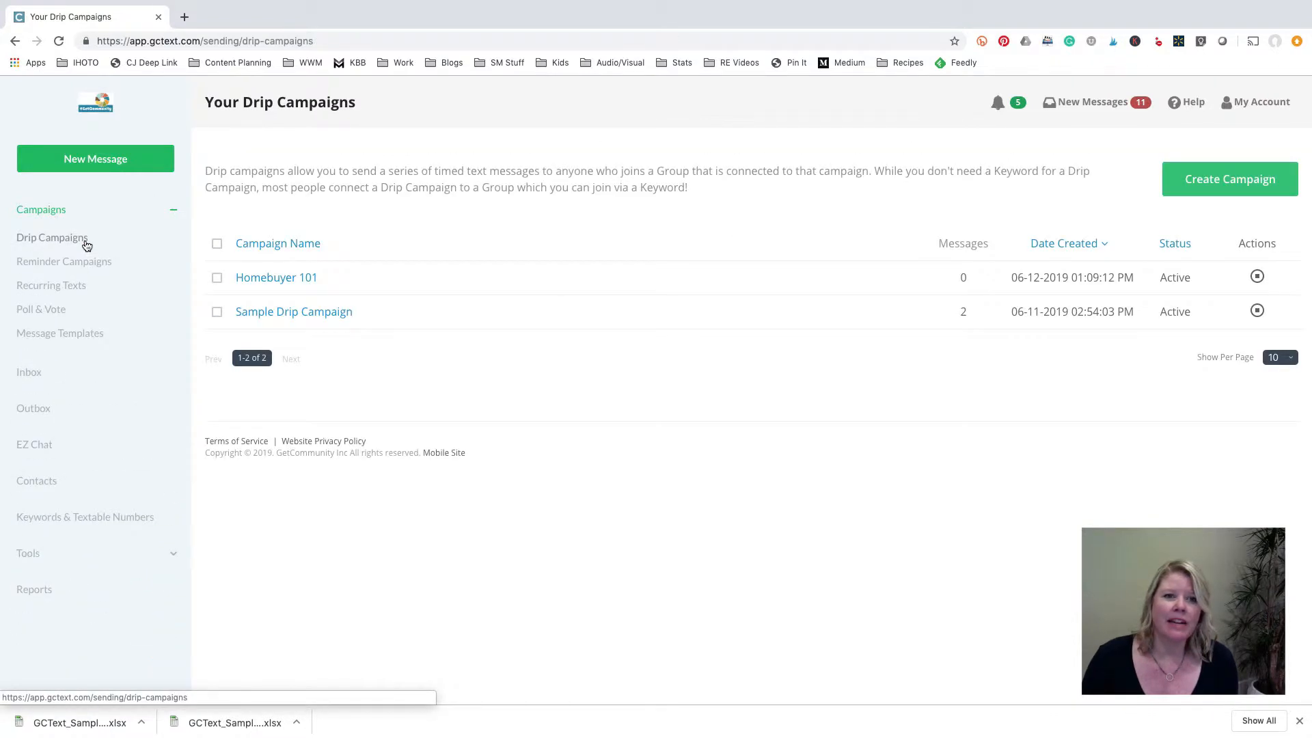
click(299, 315)
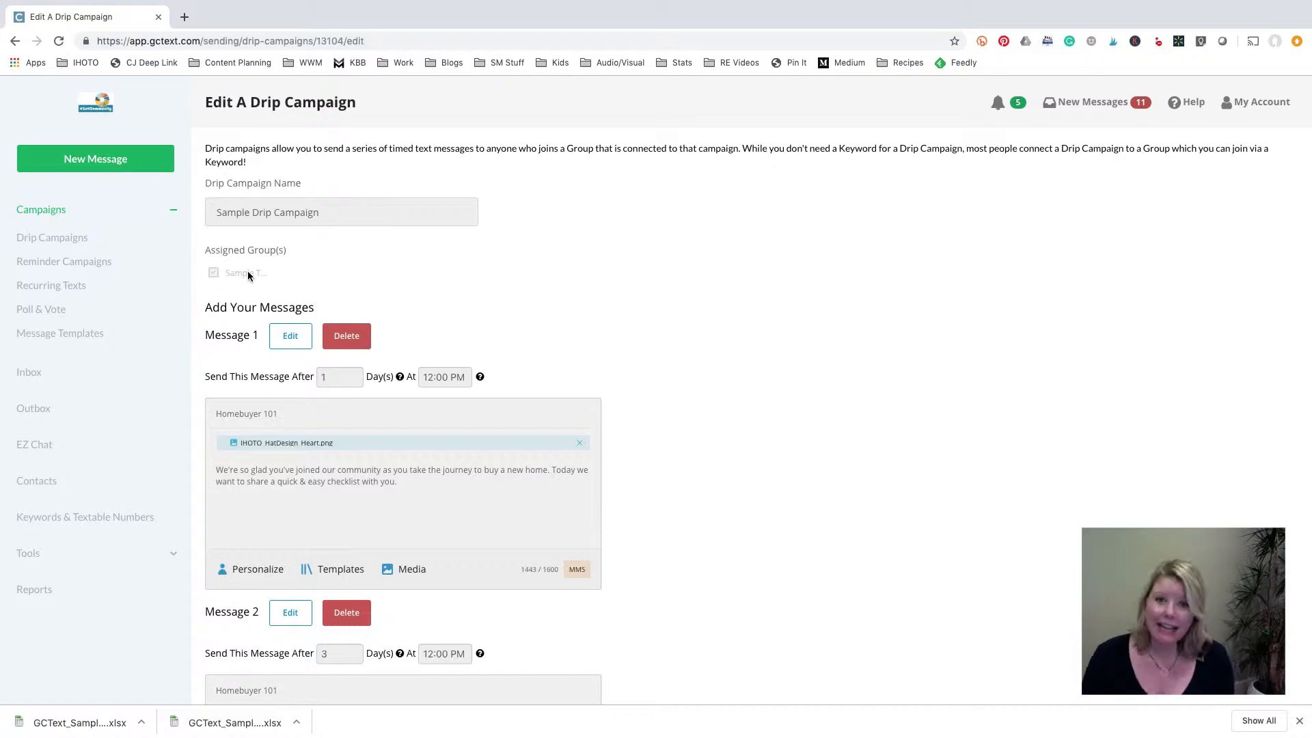
Open Message 1 of the sample campaign for editing and look at its media upload options.
scroll(248, 275, down, 2)
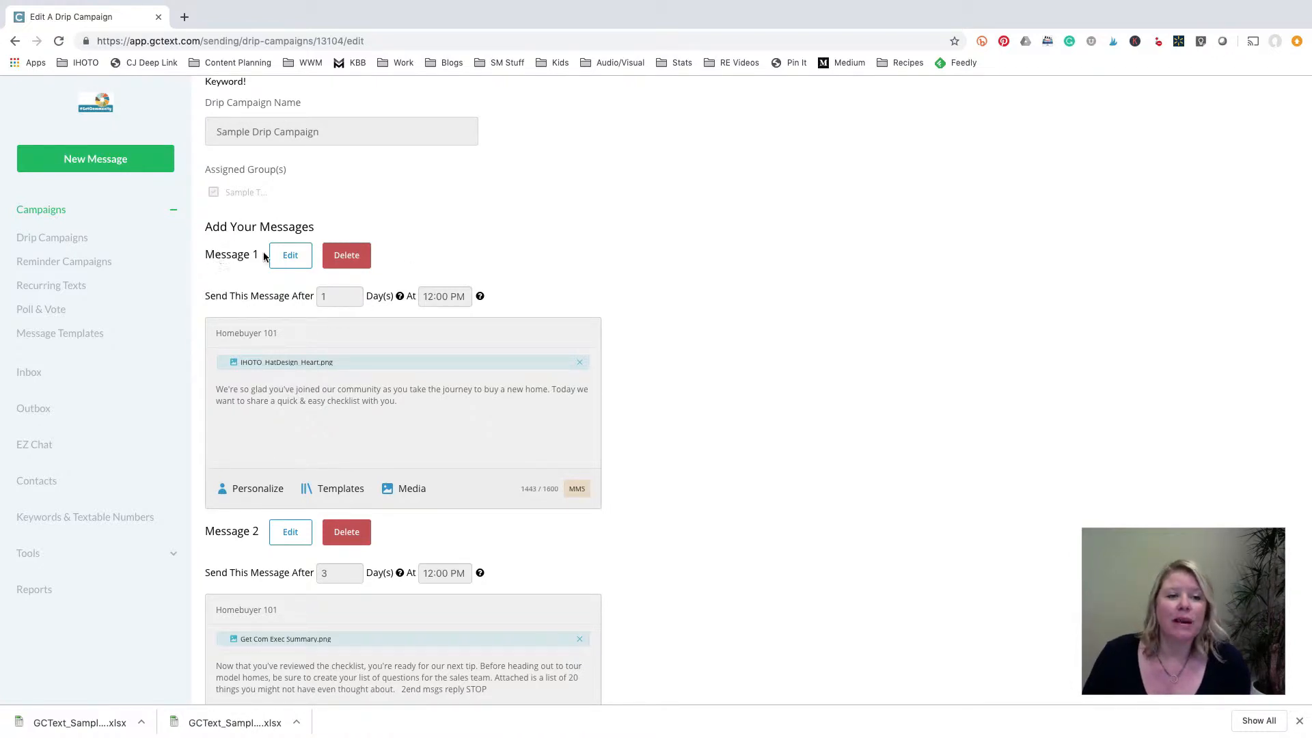
click(291, 257)
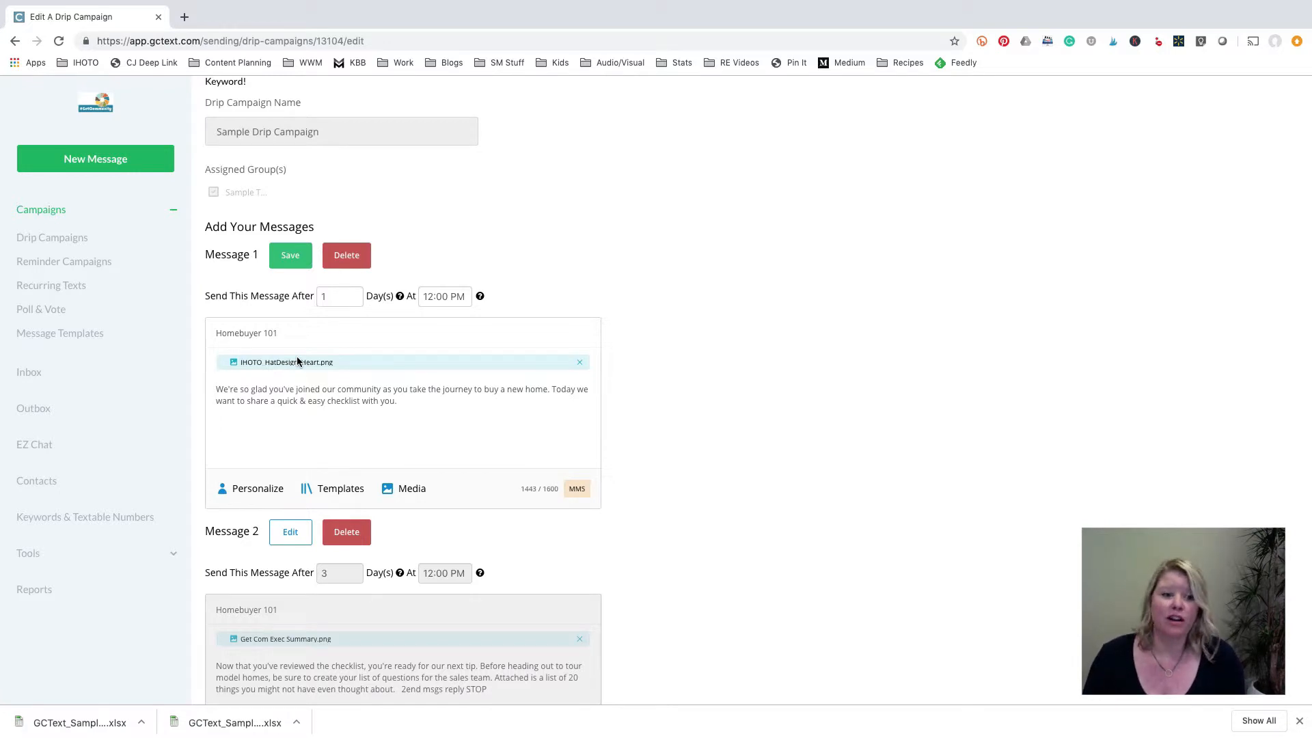
click(292, 259)
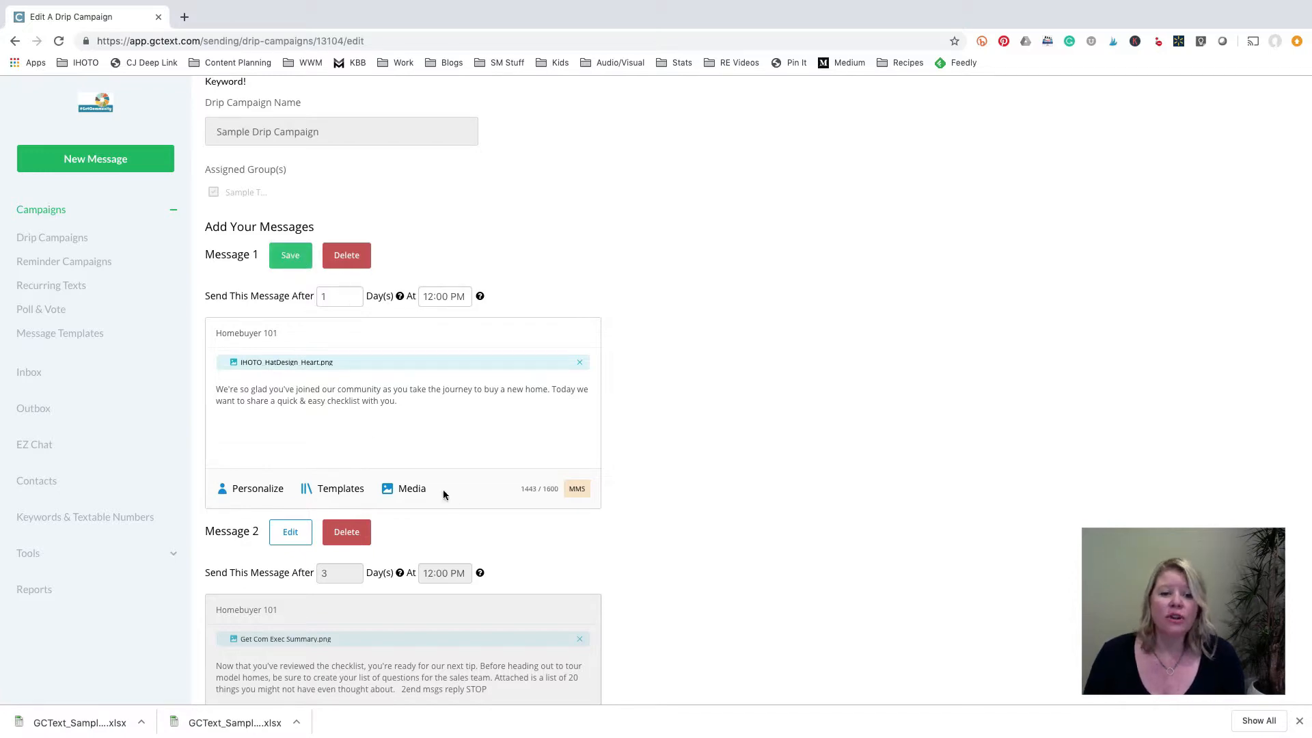
click(407, 489)
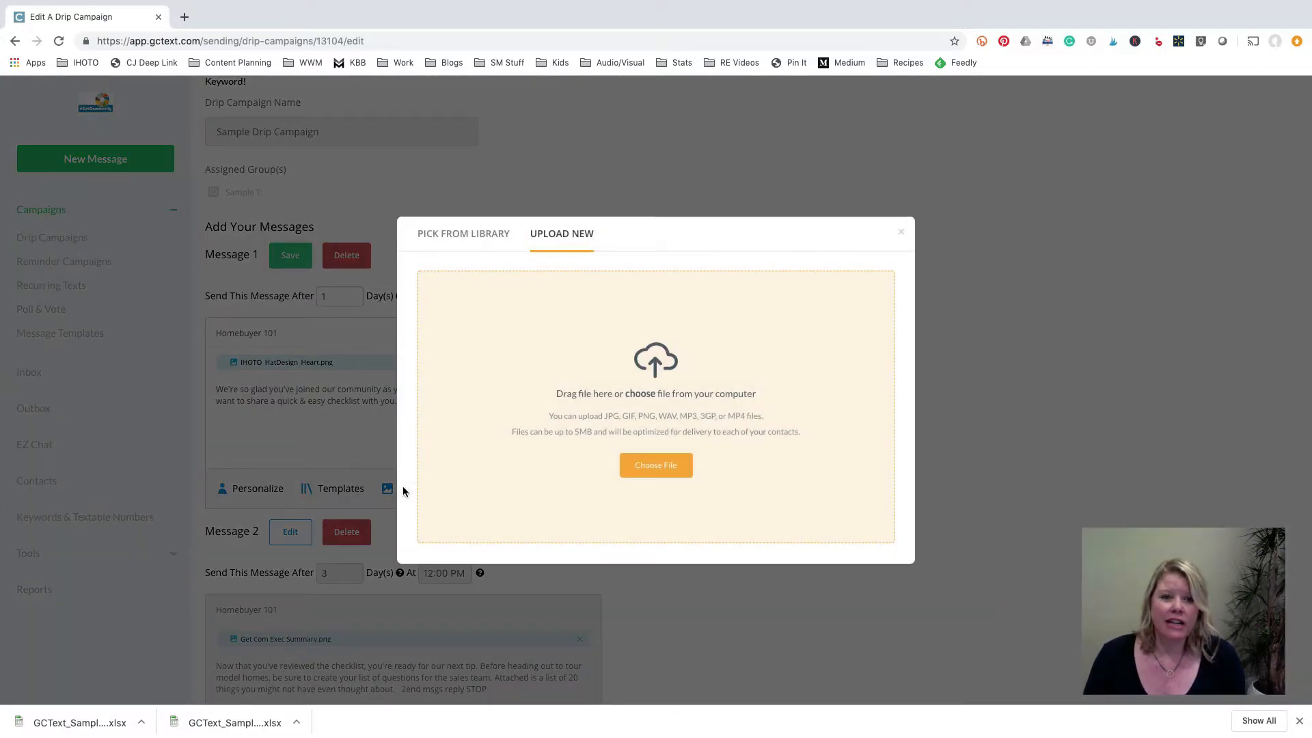
click(902, 232)
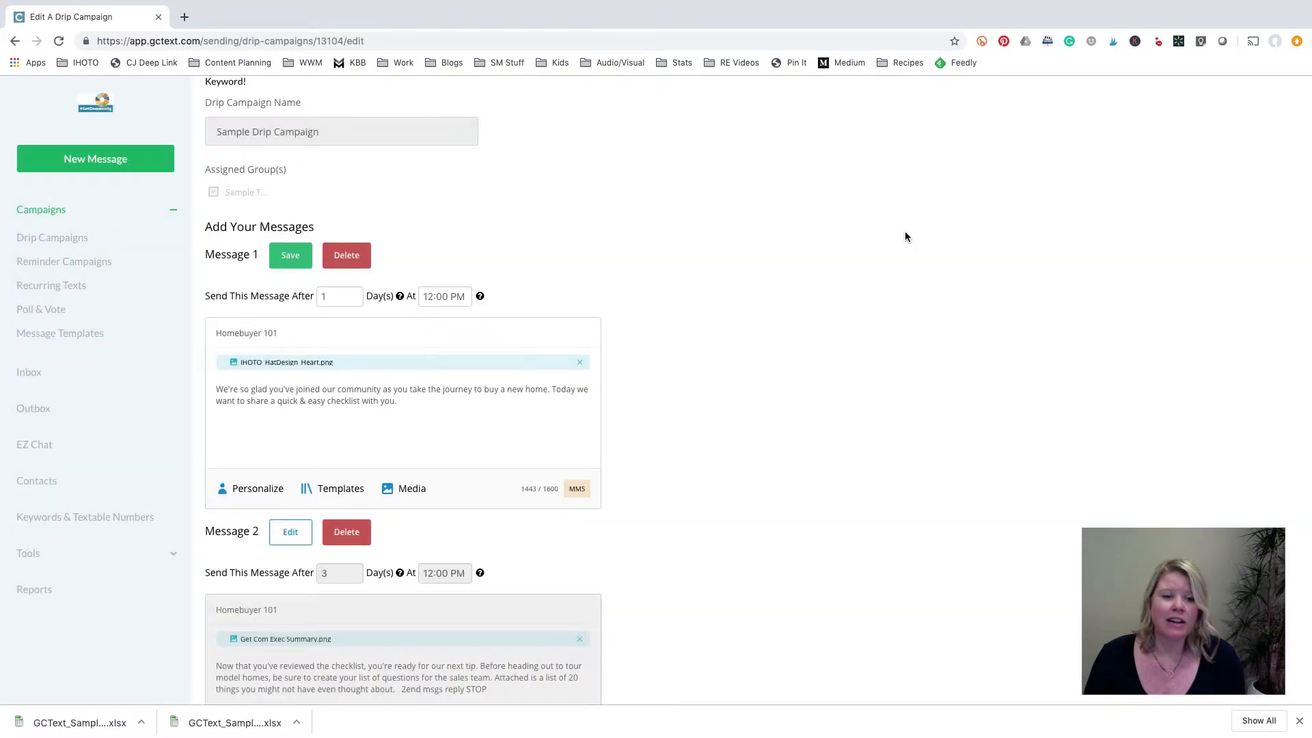
Review the personalization fields and custom templates available for Message 1, and save the message.
click(258, 487)
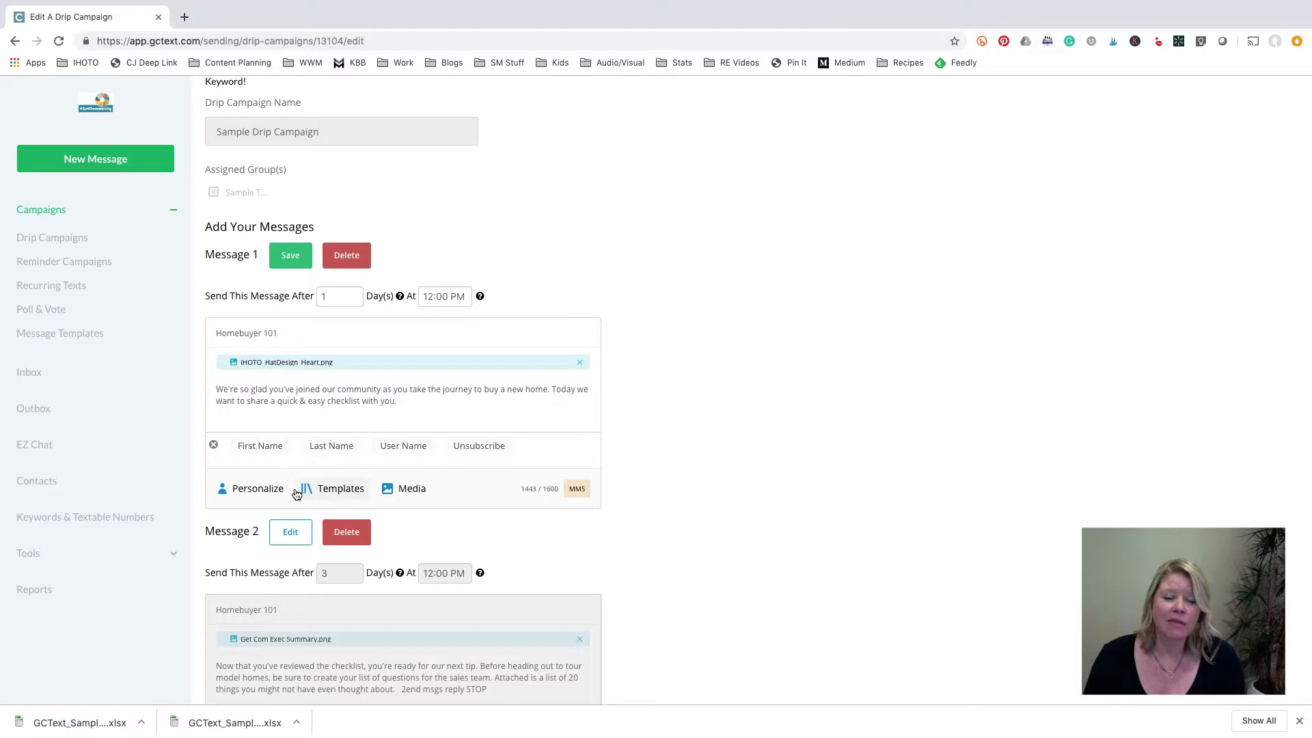
click(340, 489)
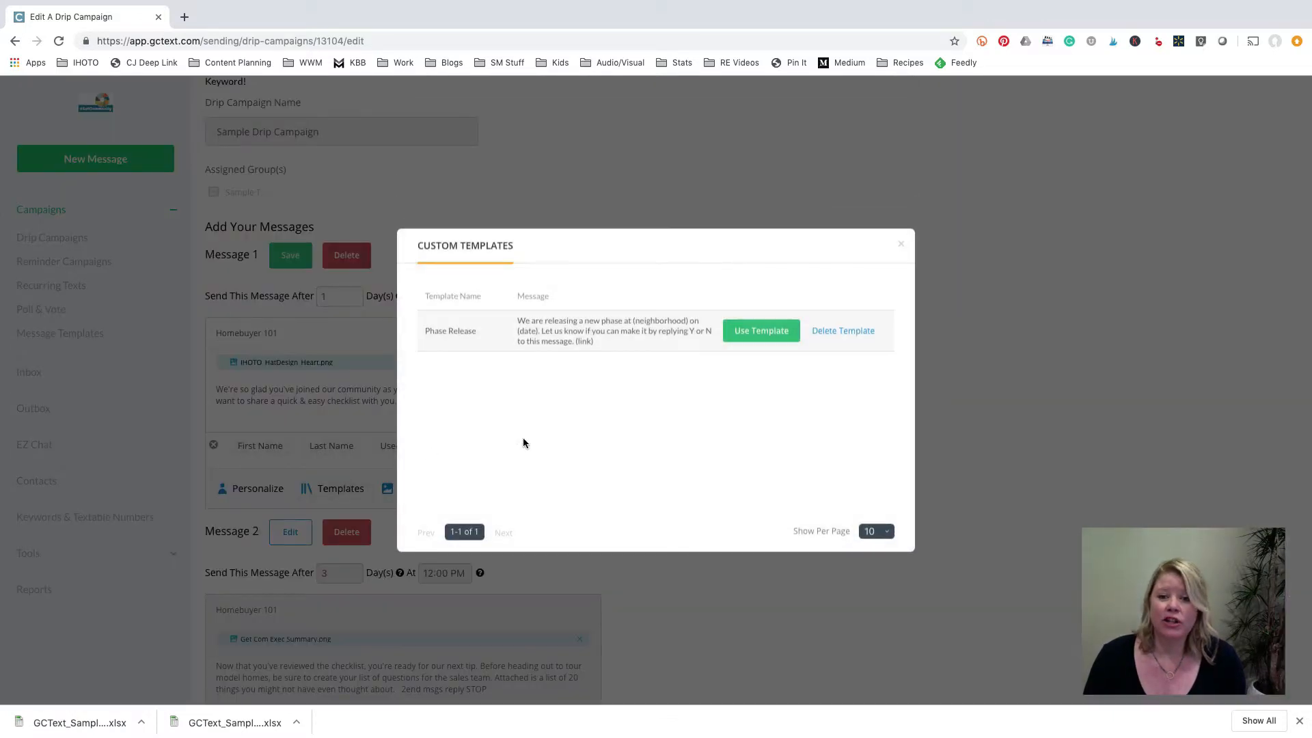
click(901, 245)
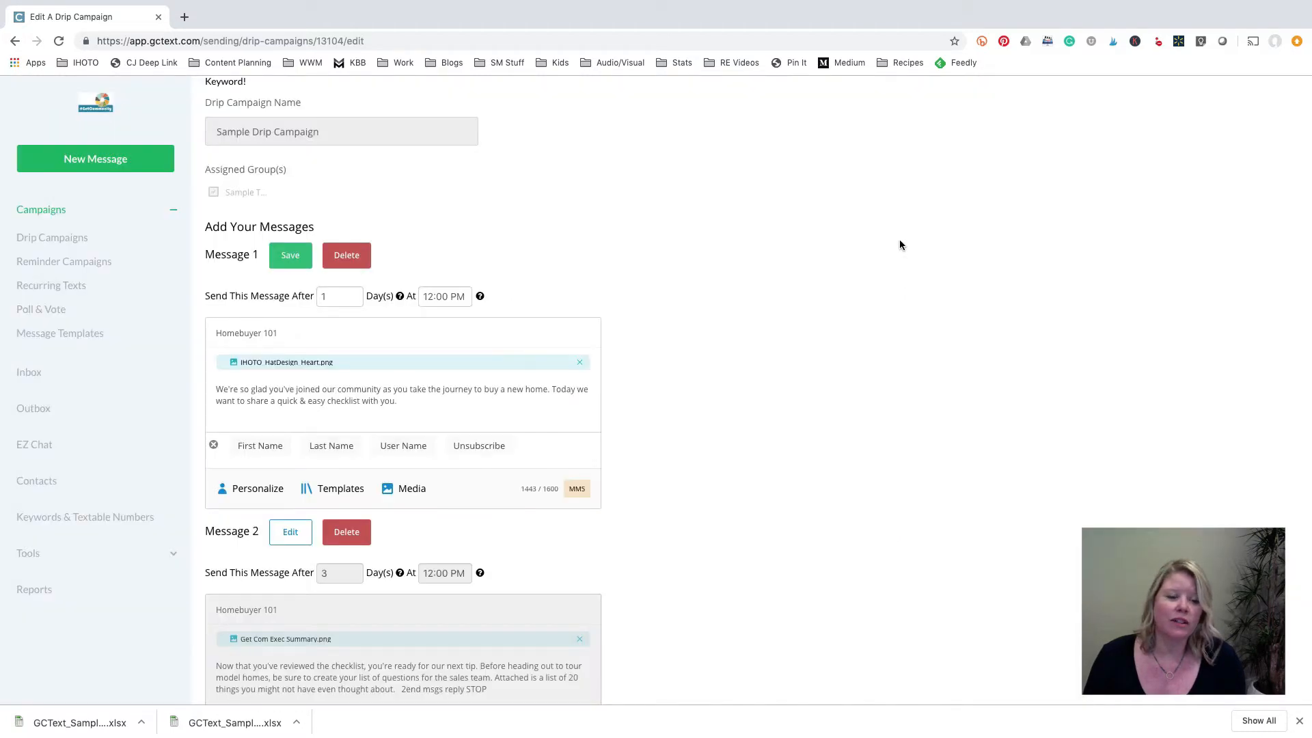
click(292, 257)
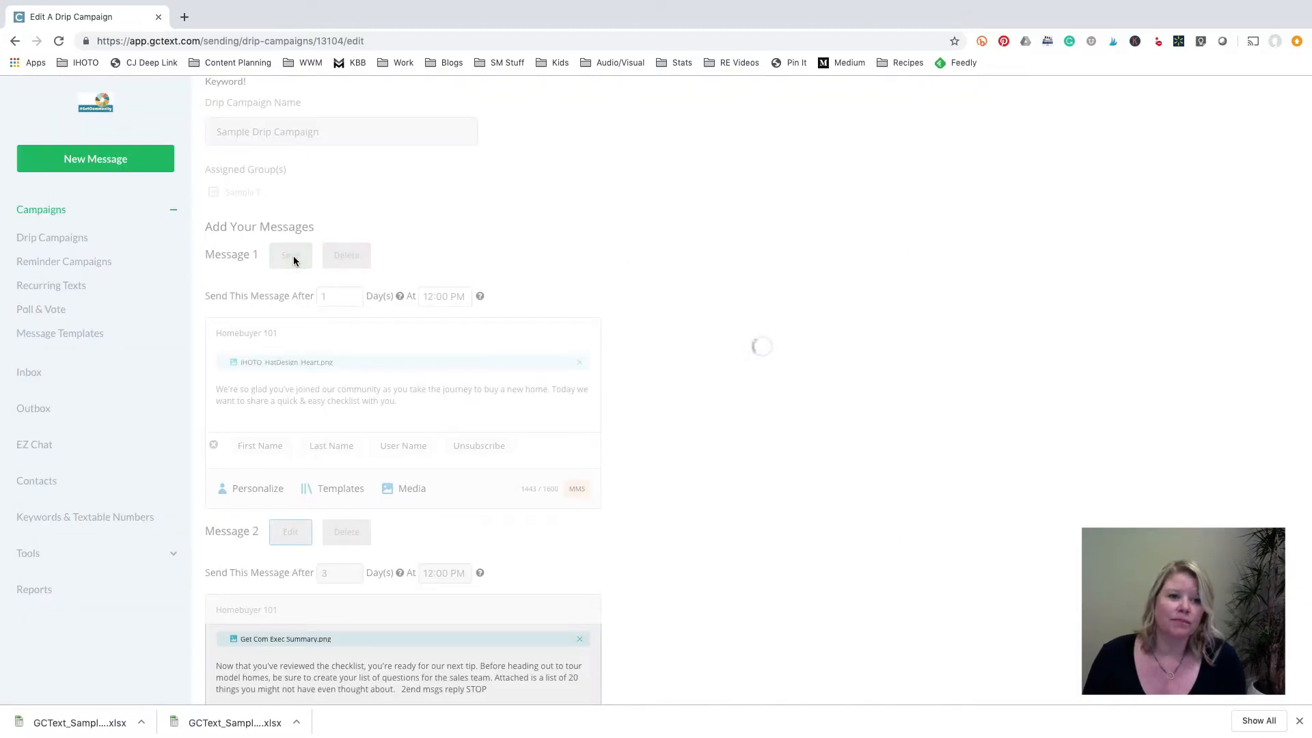
Open Message 2 for editing, show its personalization fields, and save the message.
scroll(247, 369, down, 3)
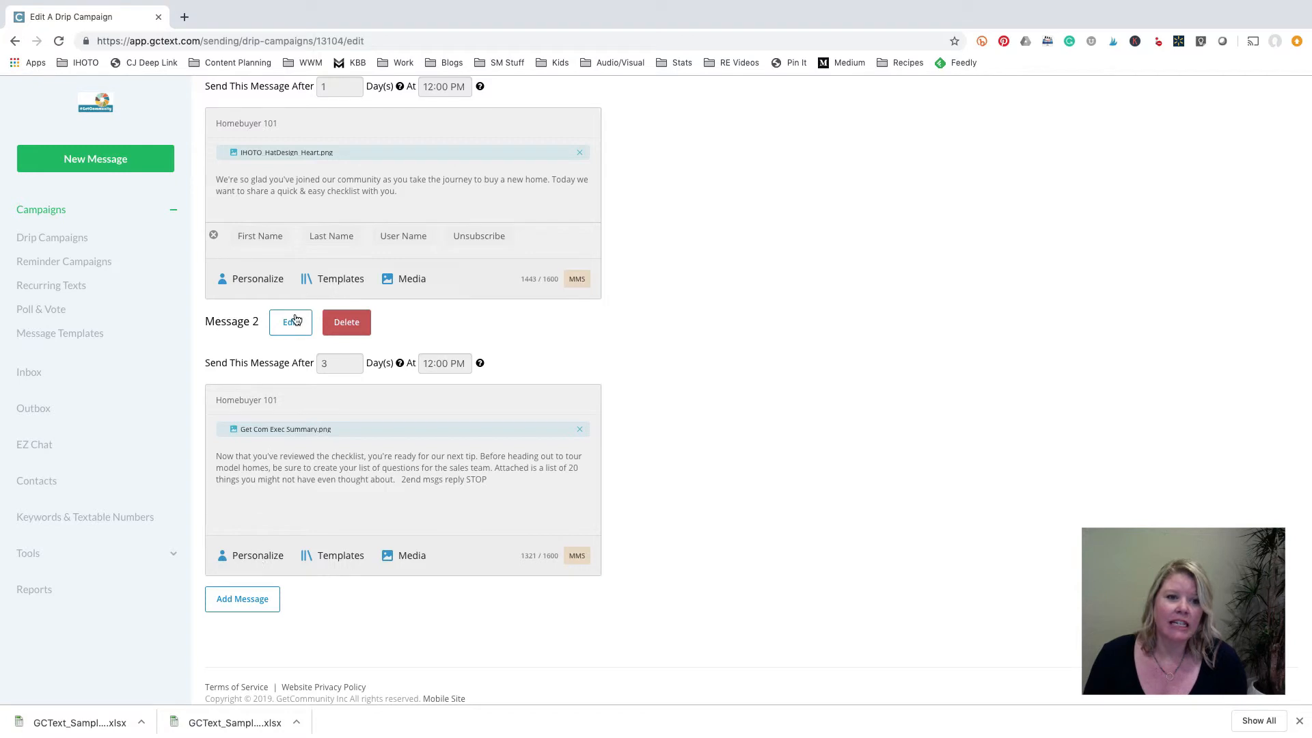
click(294, 325)
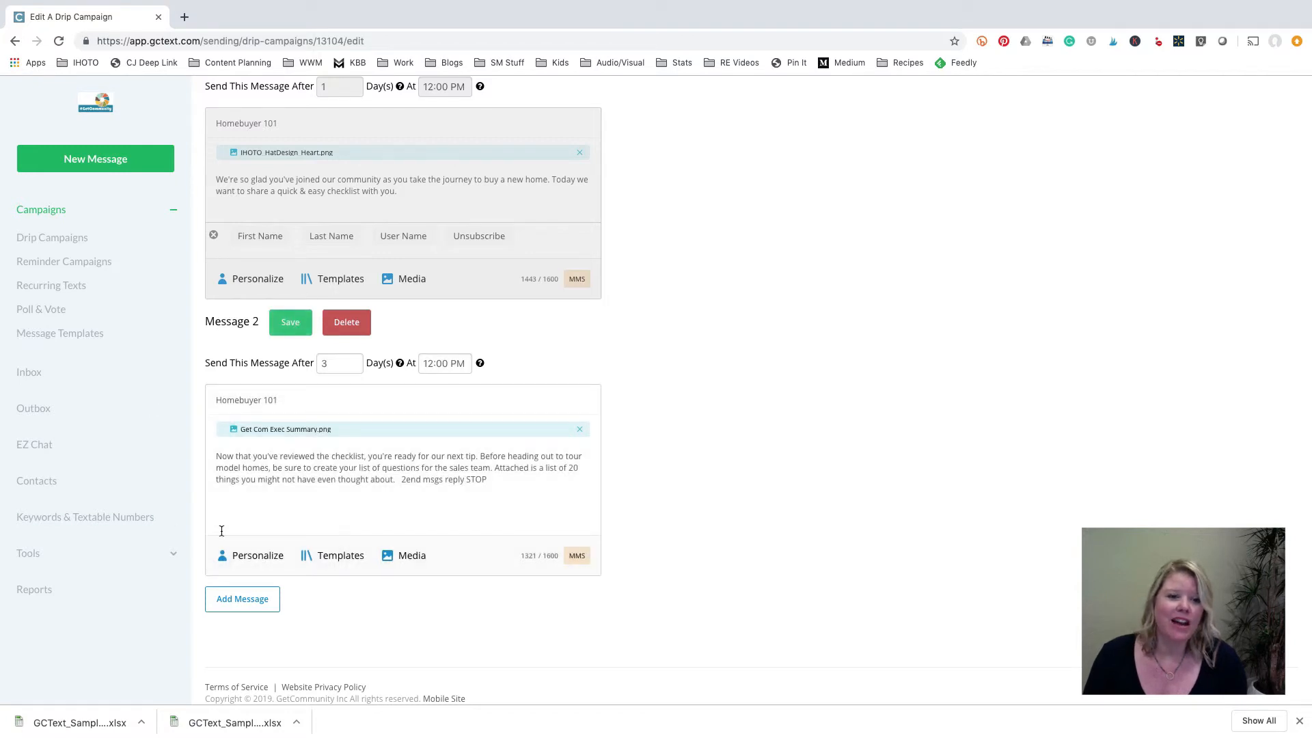
click(251, 557)
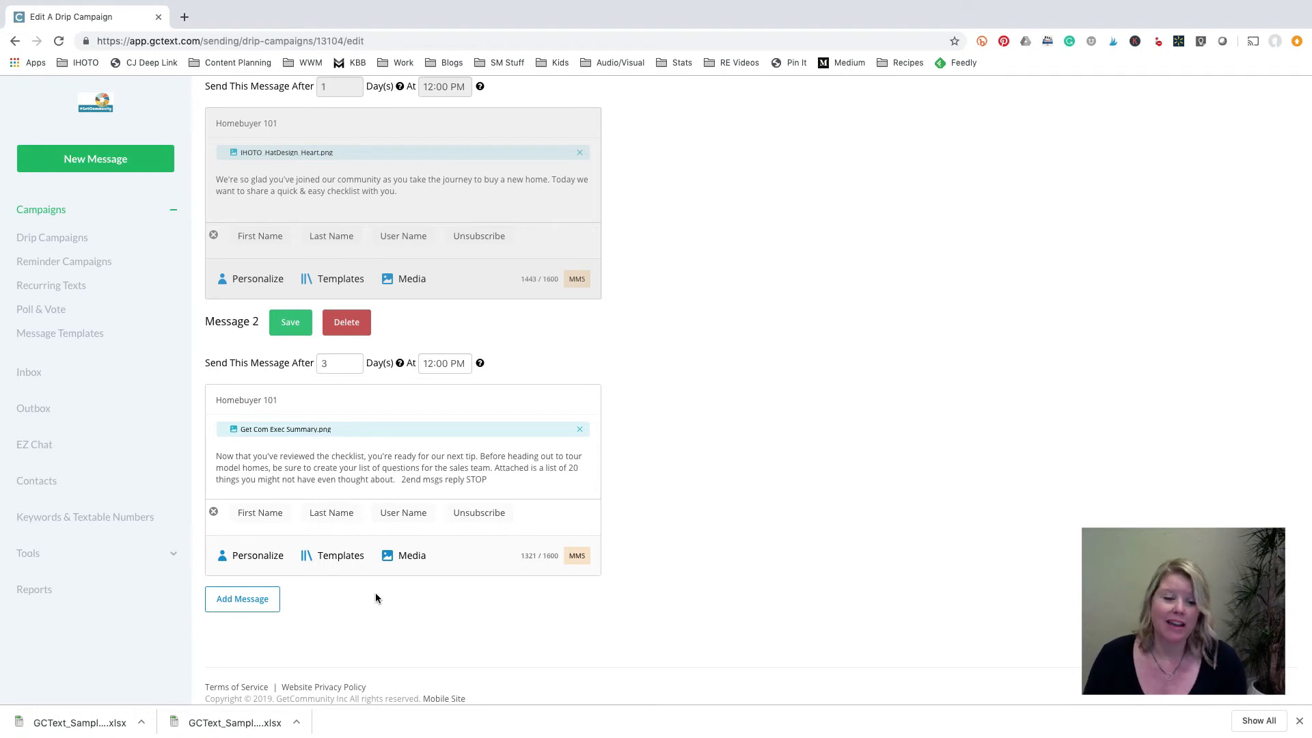
click(290, 326)
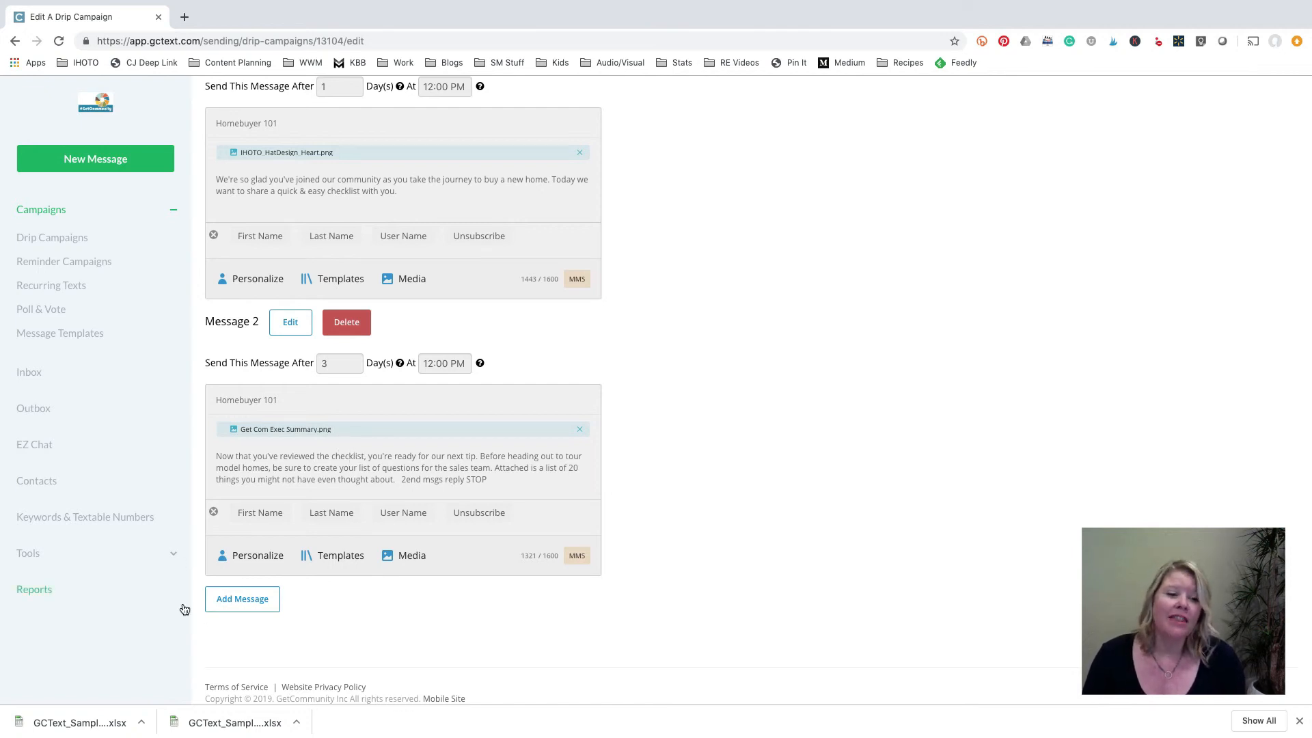
Add a third message to the Sample Drip Campaign.
click(247, 600)
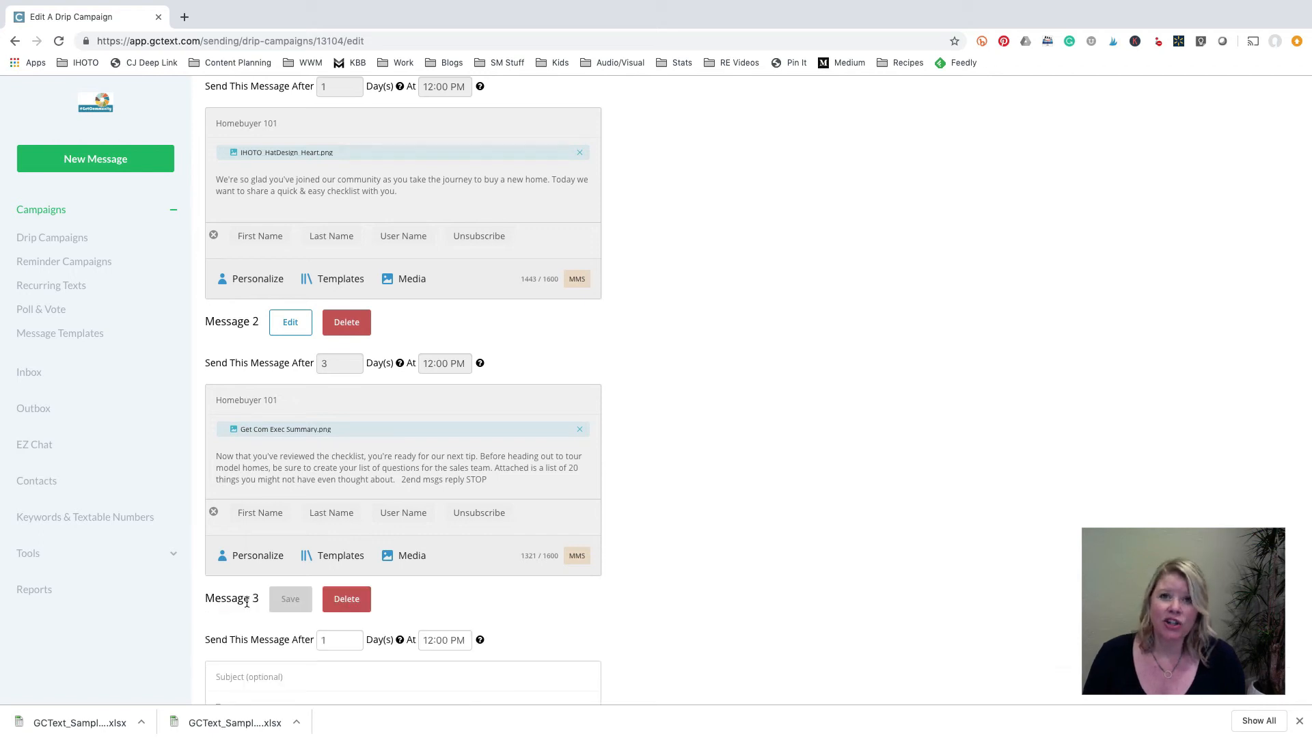